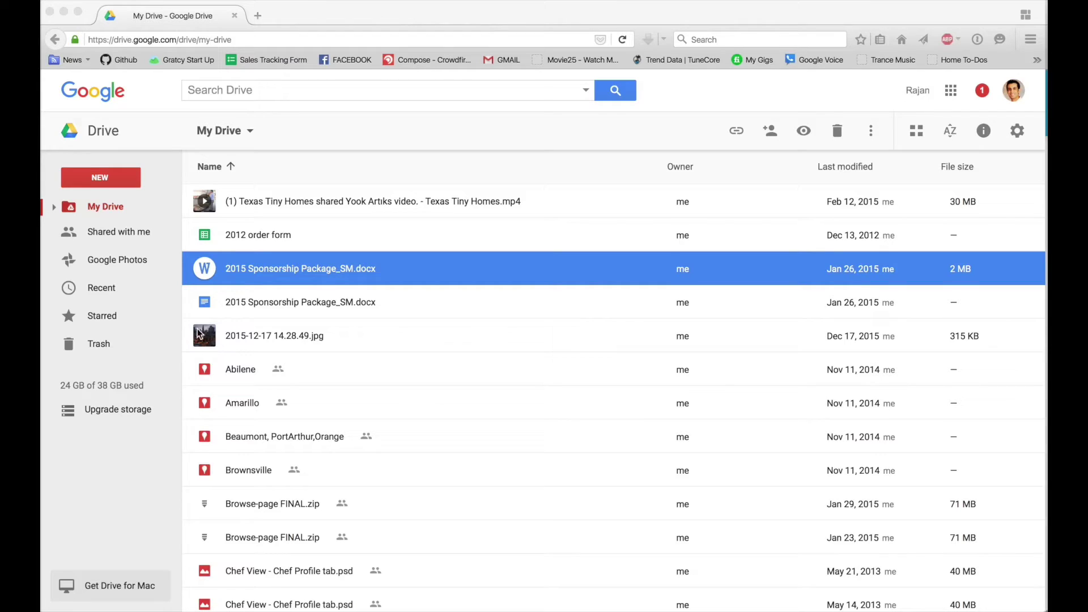
- Focus the browser, dismiss the storage popup, and open My Drive's NEW menu
{"action": "left_click", "coordinate": [113, 390]}
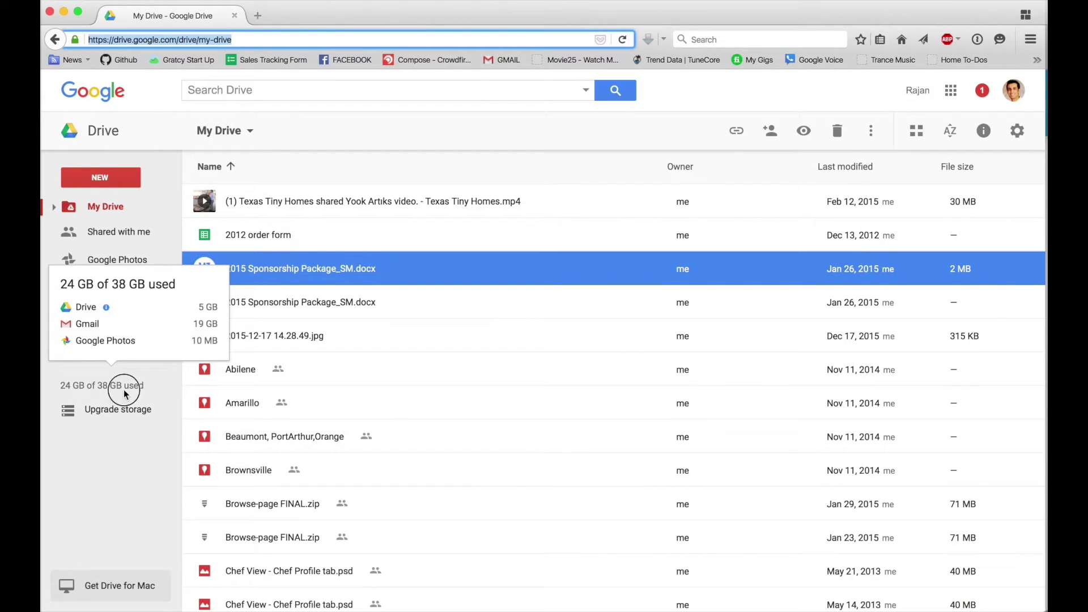
{"action": "left_click", "coordinate": [124, 389]}
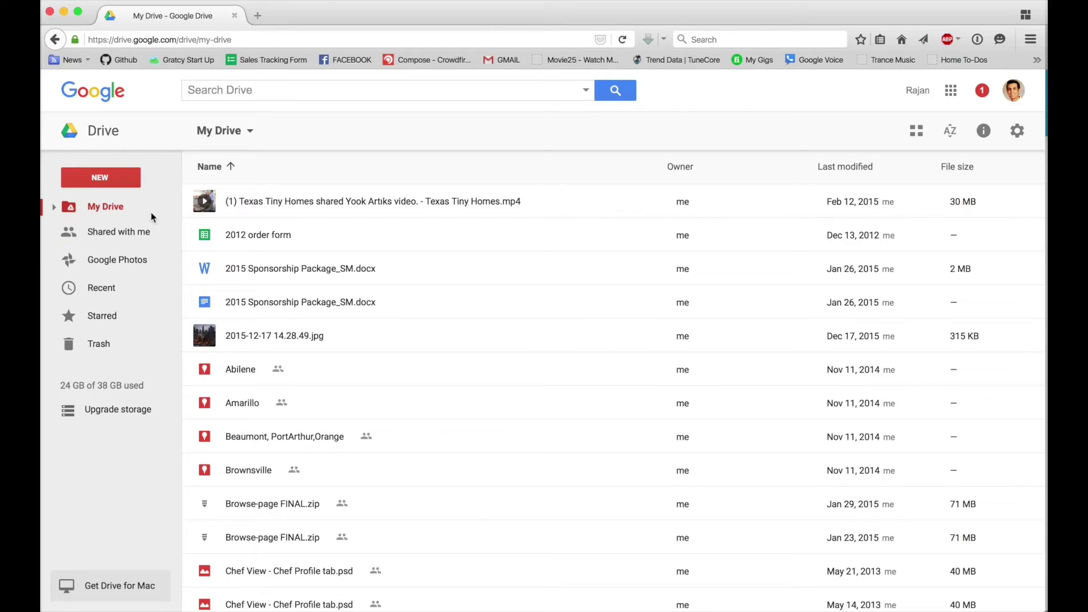
{"action": "left_click", "coordinate": [130, 179]}
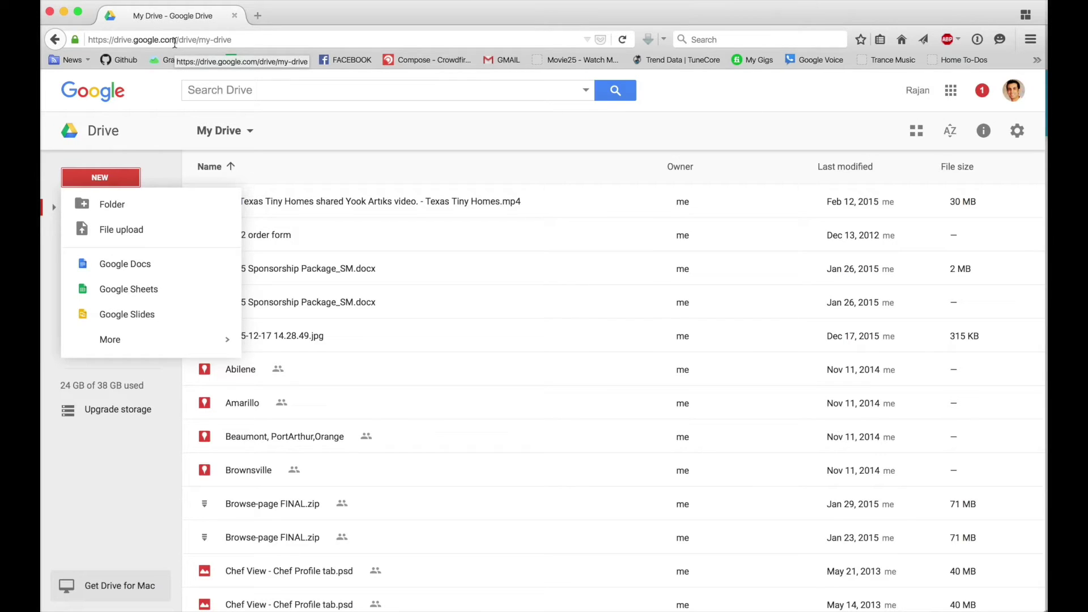
- Upload raja that2.jpg from the file dialog after previewing it
{"action": "left_click", "coordinate": [141, 229]}
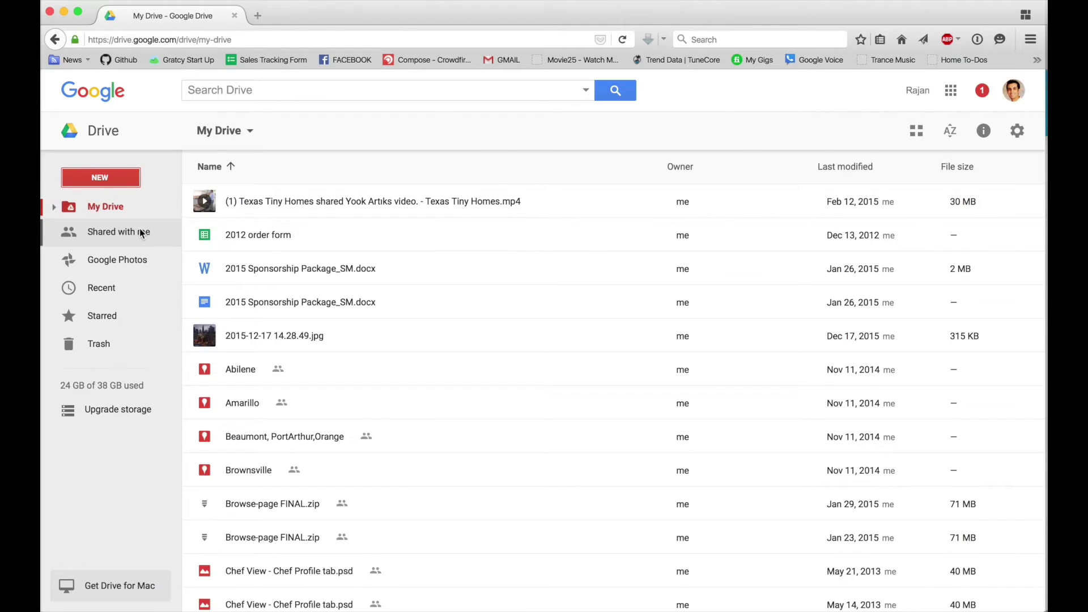
{"action": "left_click", "coordinate": [519, 156]}
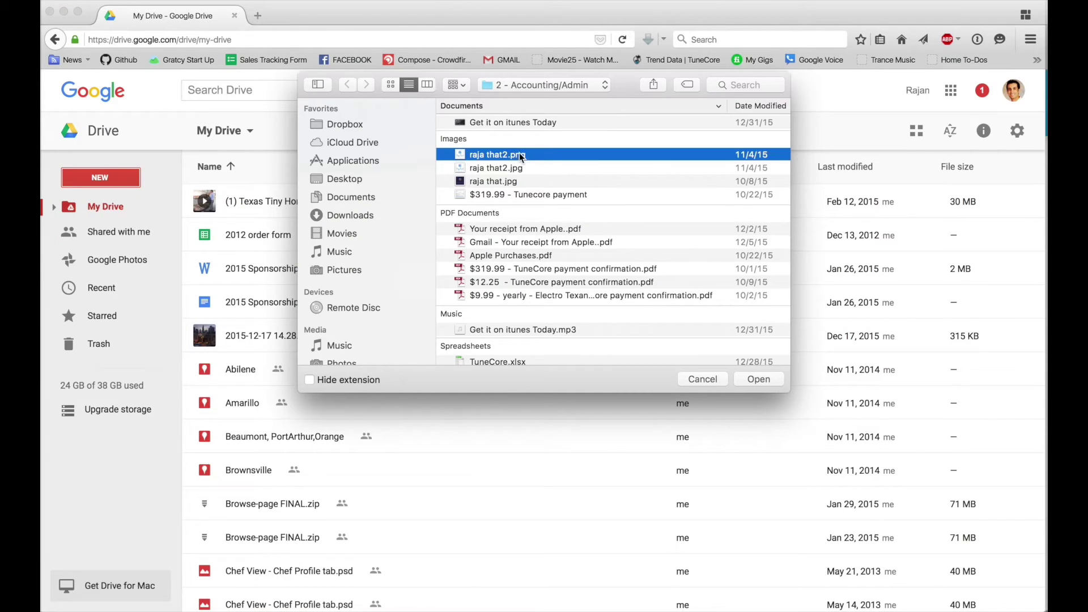
{"action": "left_click", "coordinate": [515, 169]}
{"action": "key", "text": "space"}
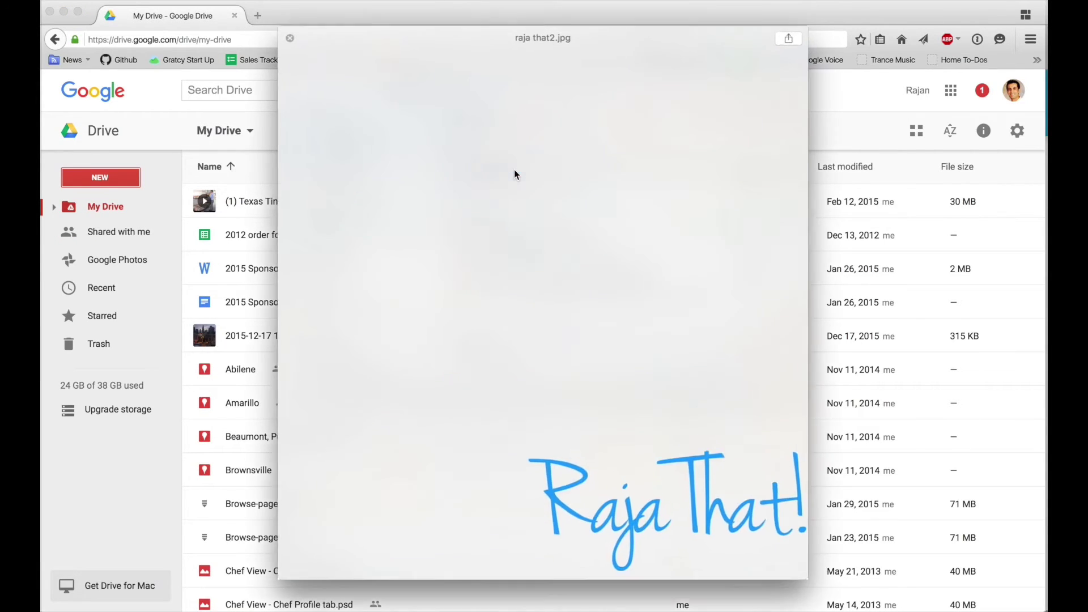
{"action": "key", "text": "space"}
{"action": "double_click", "coordinate": [514, 168]}
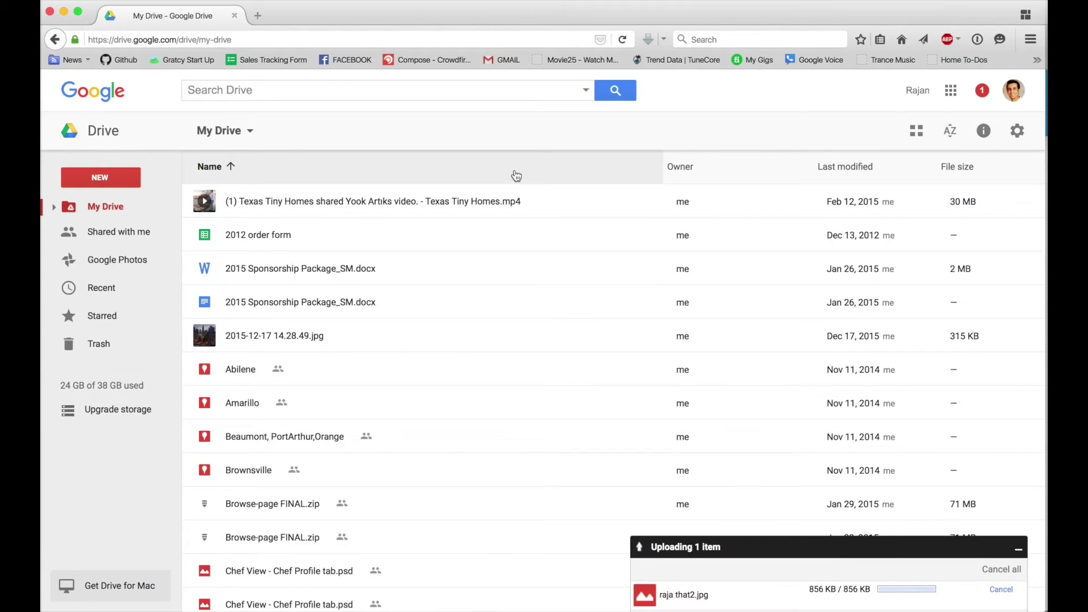
- Locate the uploaded raja that2.jpg in My Drive and close the uploads panel
{"action": "scroll", "coordinate": [516, 286], "scroll_direction": "down", "scroll_amount": 2}
{"action": "scroll", "coordinate": [516, 286], "scroll_direction": "down", "scroll_amount": 1}
{"action": "scroll", "coordinate": [516, 289], "scroll_direction": "down", "scroll_amount": 5}
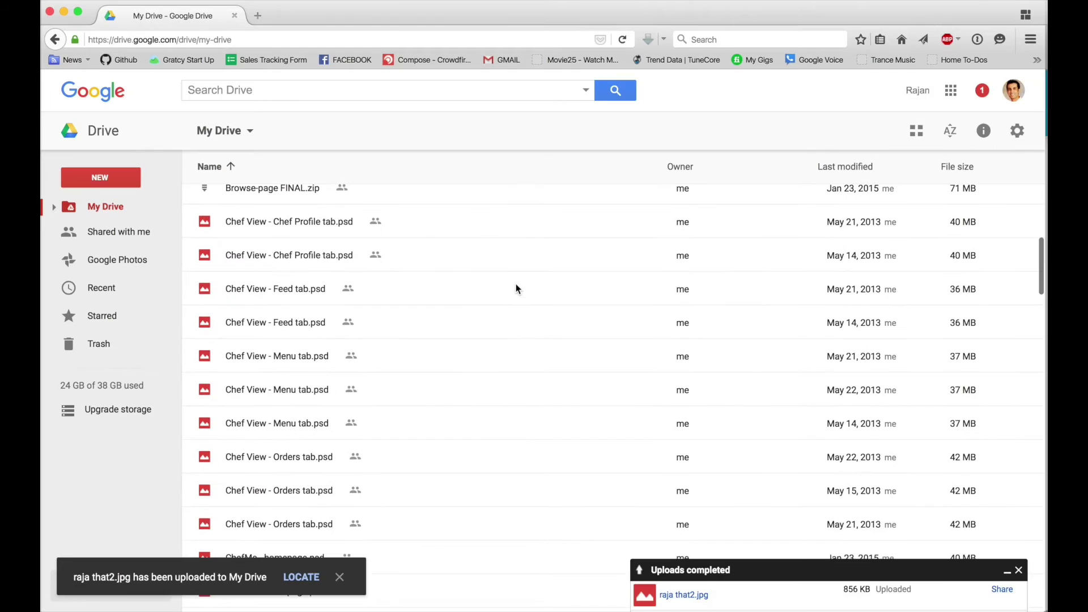
{"action": "left_click", "coordinate": [298, 577]}
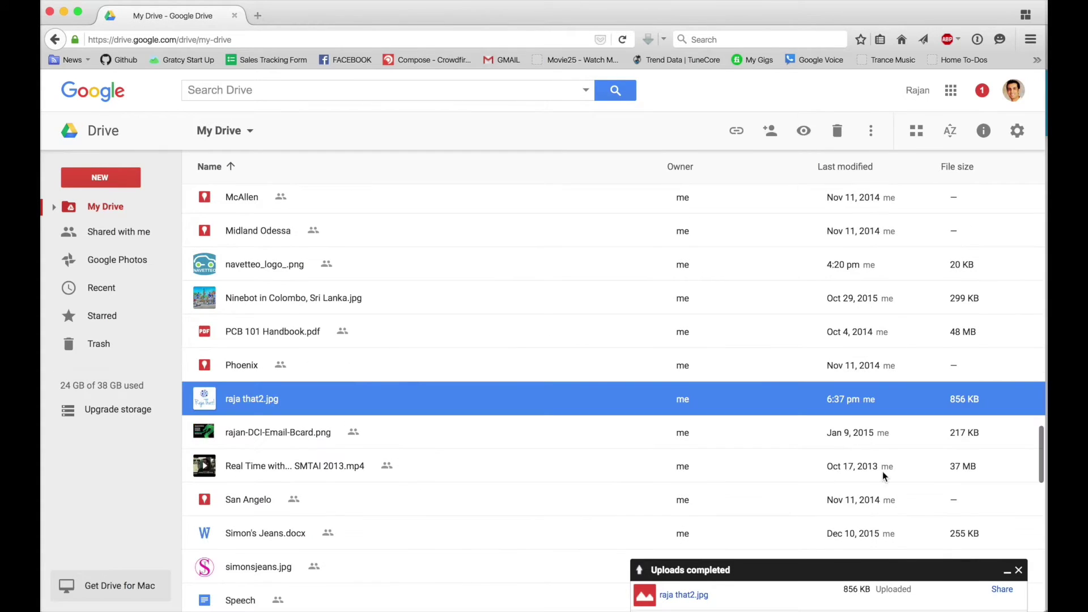
{"action": "left_click", "coordinate": [1018, 571]}
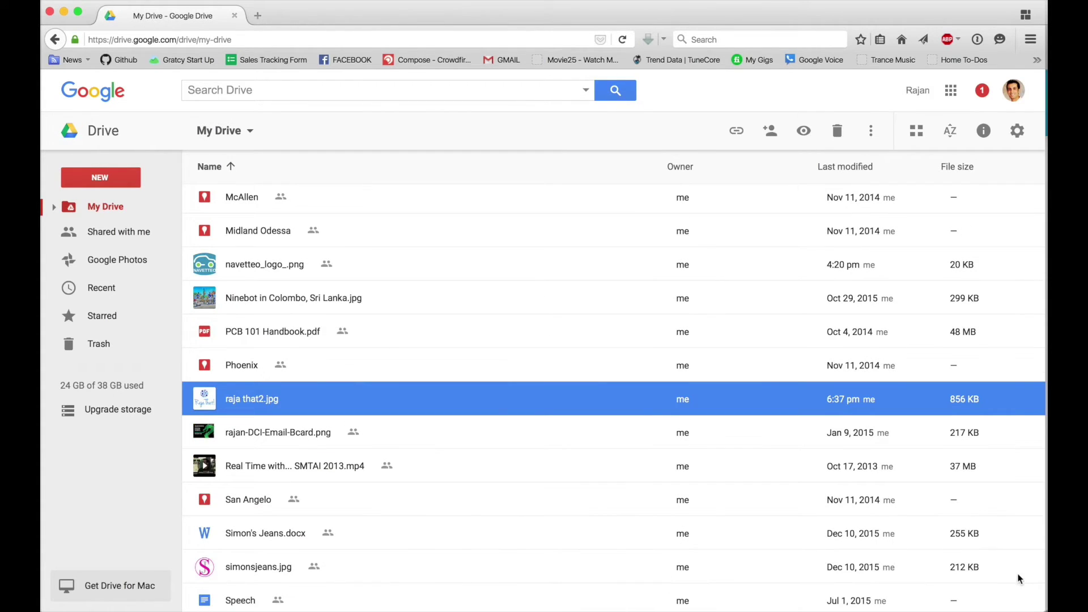
- Change raja that2.jpg's access to 'On - Public on the web' in advanced sharing and save
{"action": "right_click", "coordinate": [430, 405]}
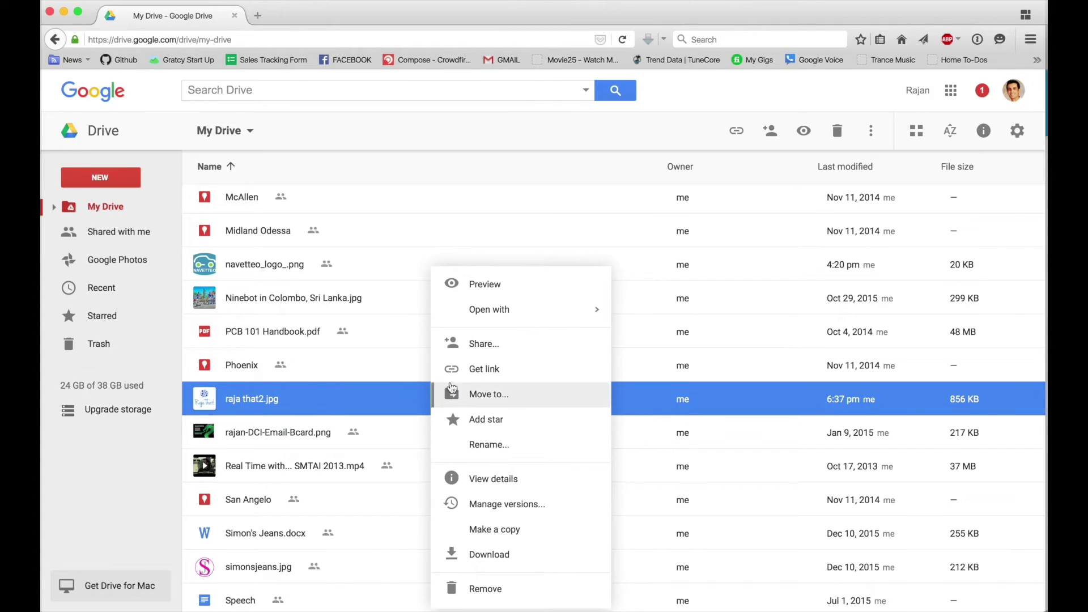
{"action": "left_click", "coordinate": [473, 351]}
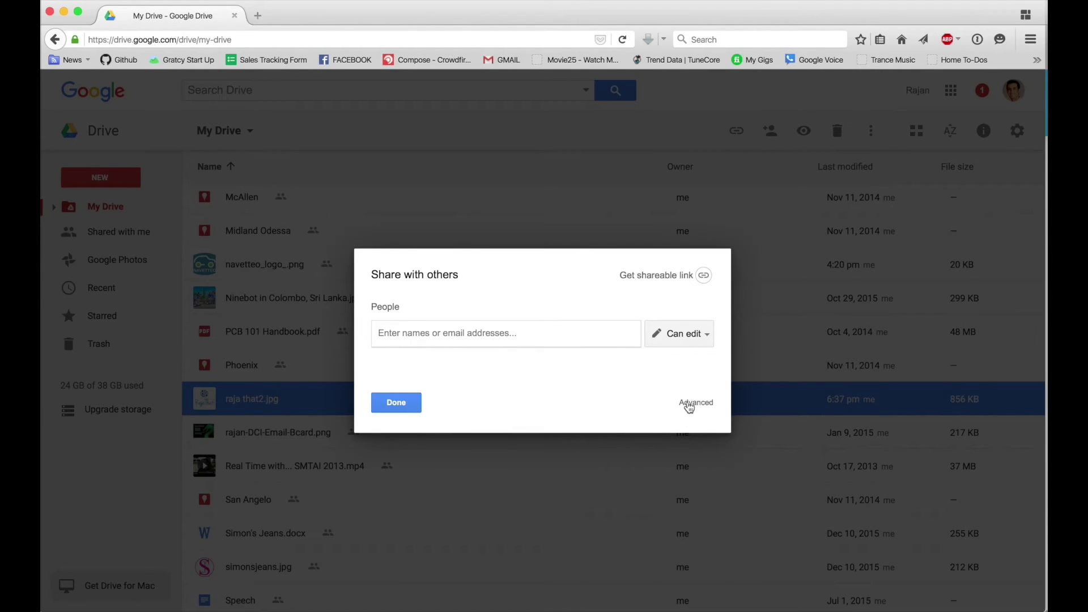
{"action": "left_click", "coordinate": [687, 402]}
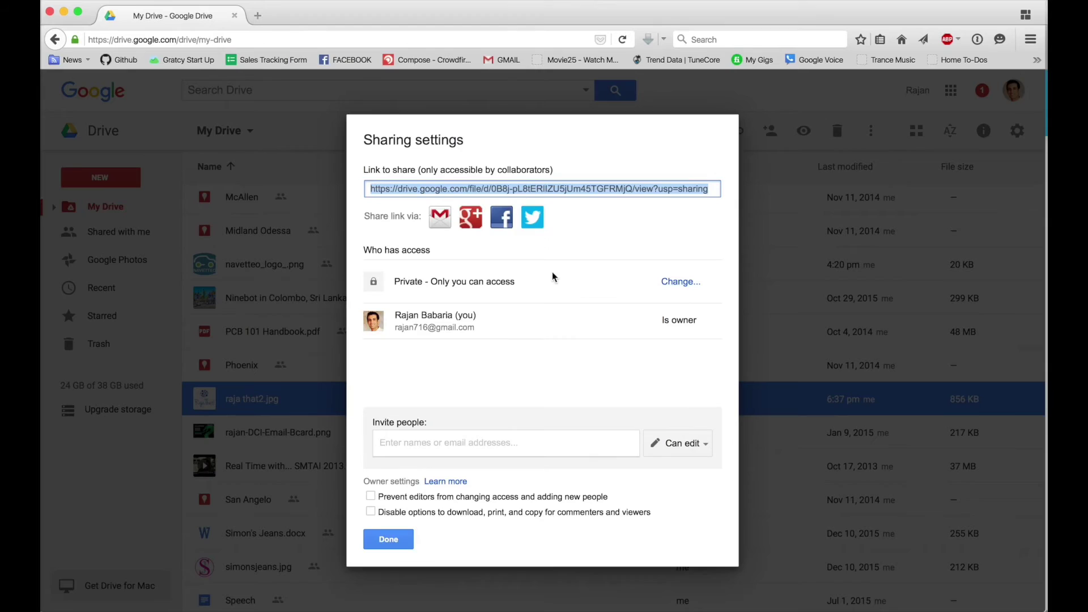
{"action": "left_click_drag", "start_coordinate": [396, 283], "coordinate": [517, 289]}
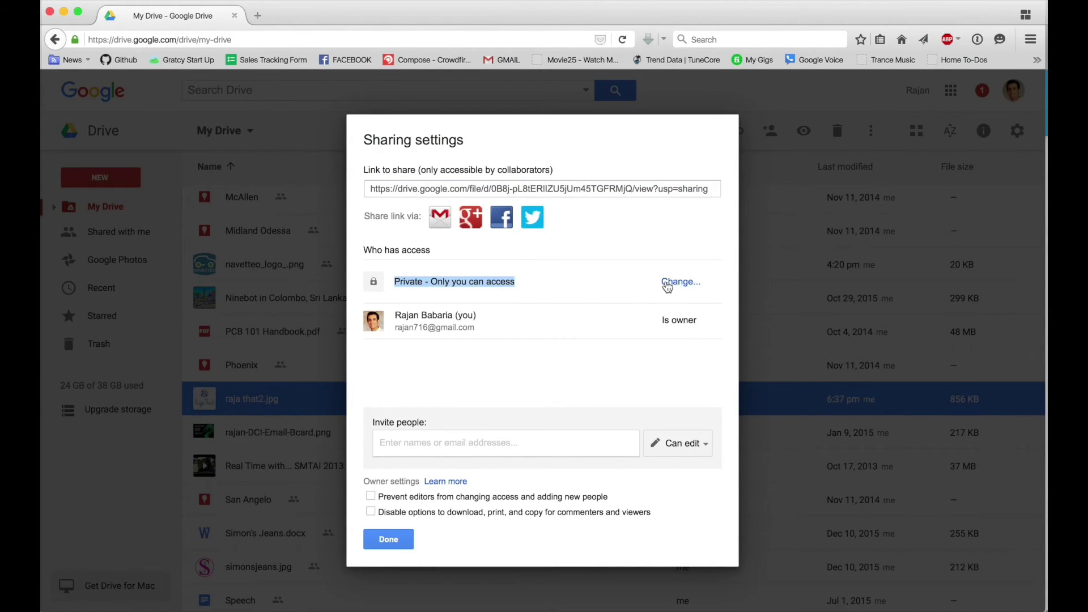
{"action": "left_click", "coordinate": [667, 286]}
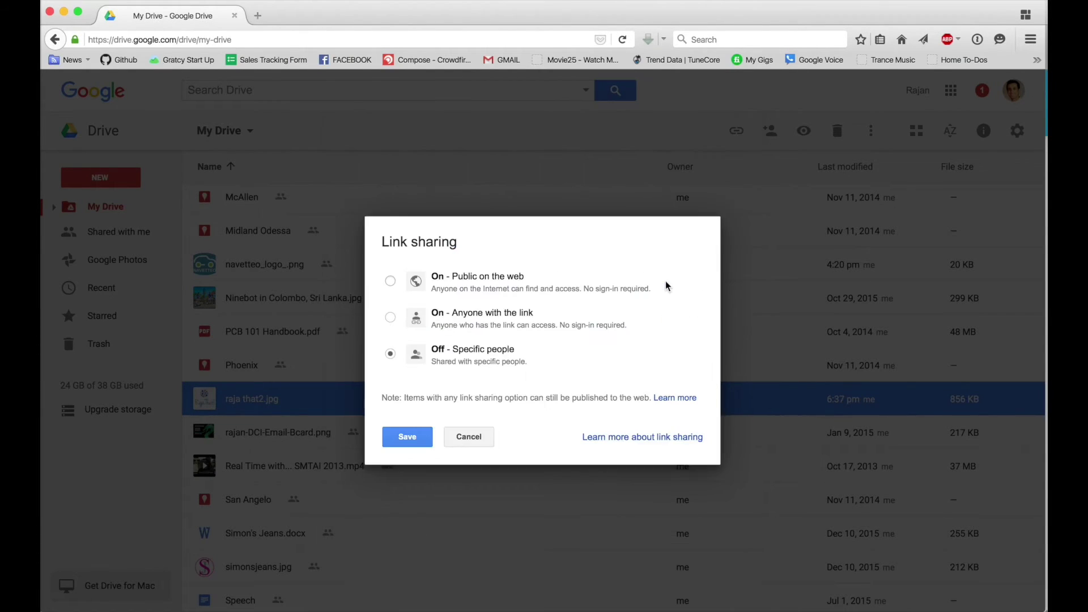
{"action": "left_click", "coordinate": [488, 278]}
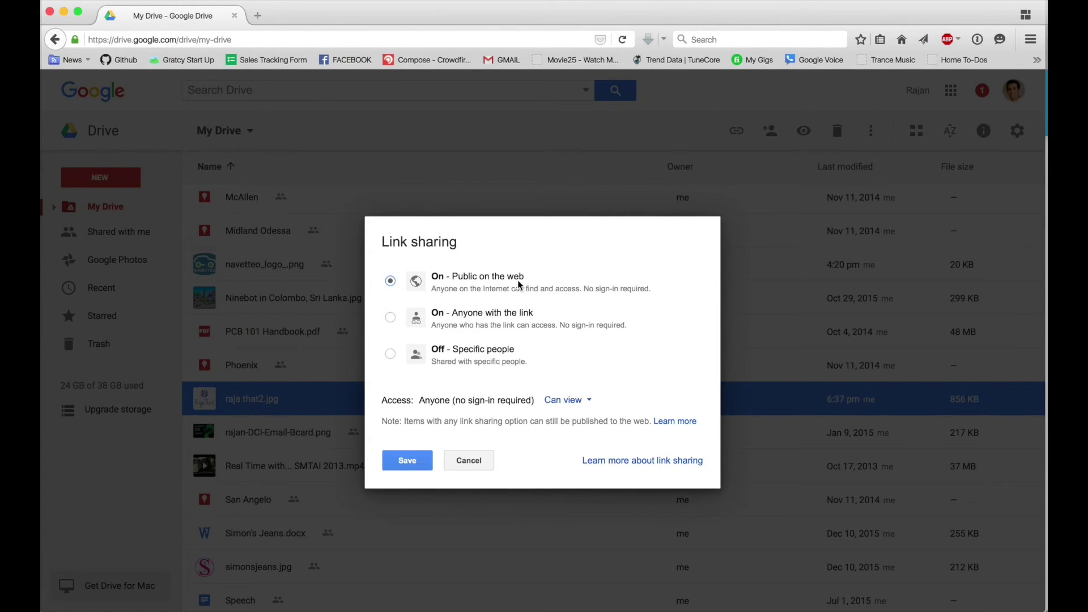
{"action": "left_click", "coordinate": [417, 461]}
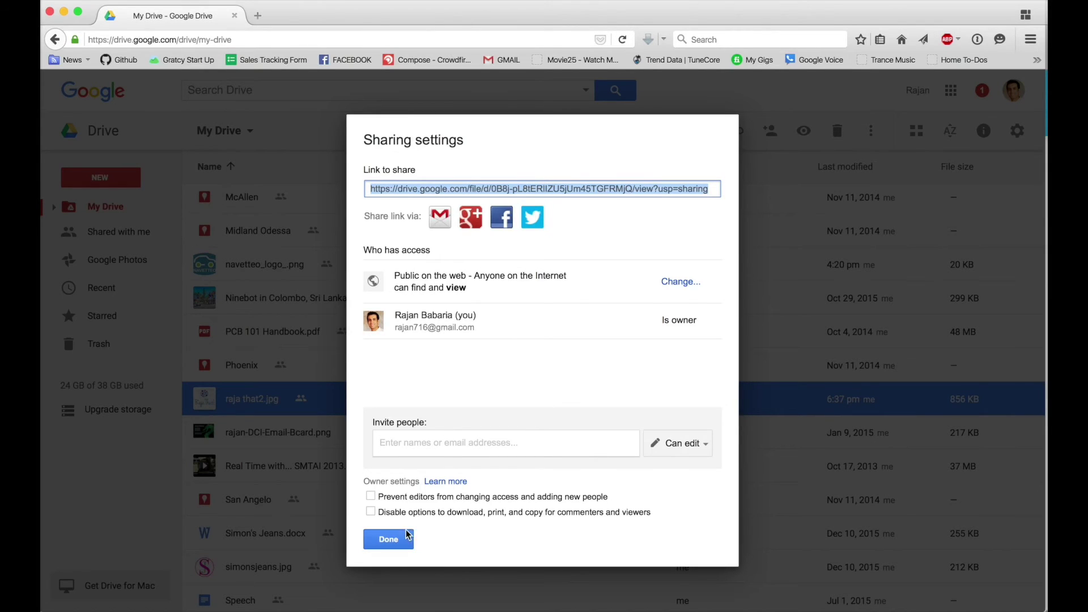
{"action": "left_click_drag", "start_coordinate": [405, 538], "coordinate": [440, 526]}
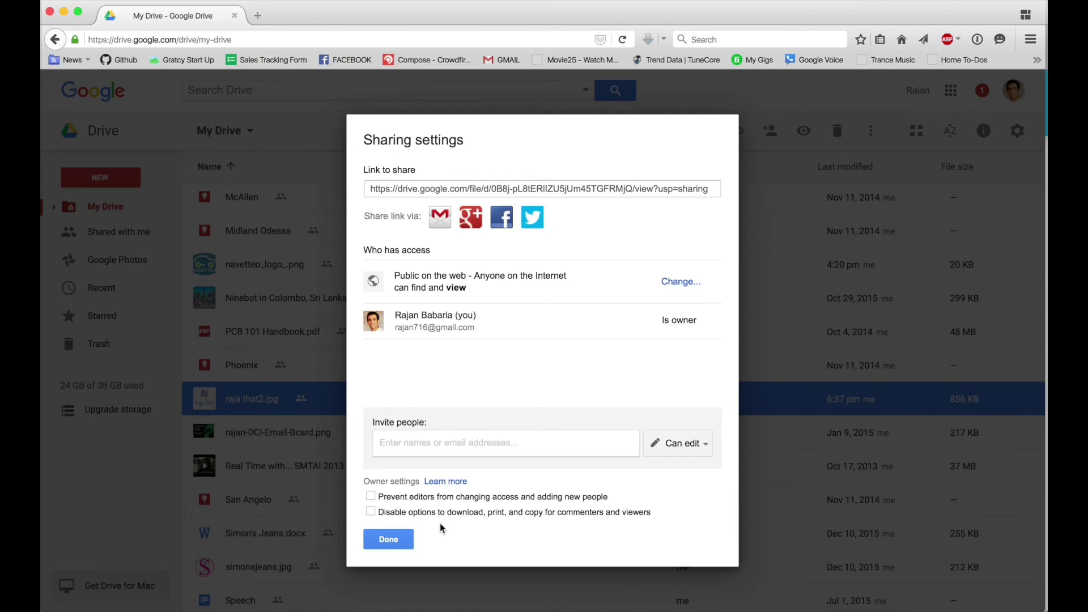
{"action": "left_click", "coordinate": [390, 540]}
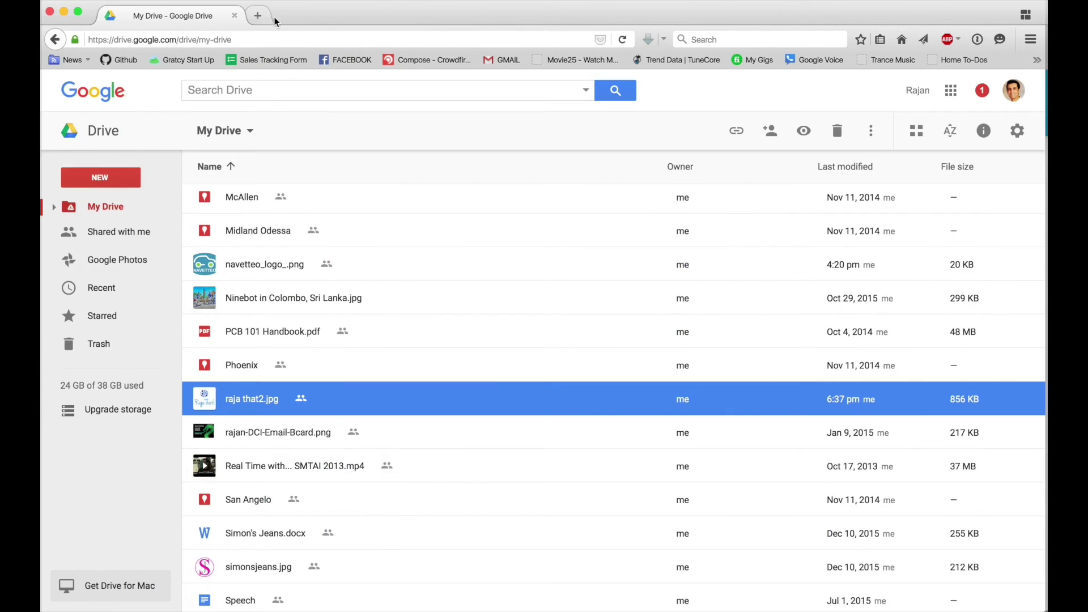
{"action": "left_click", "coordinate": [262, 21]}
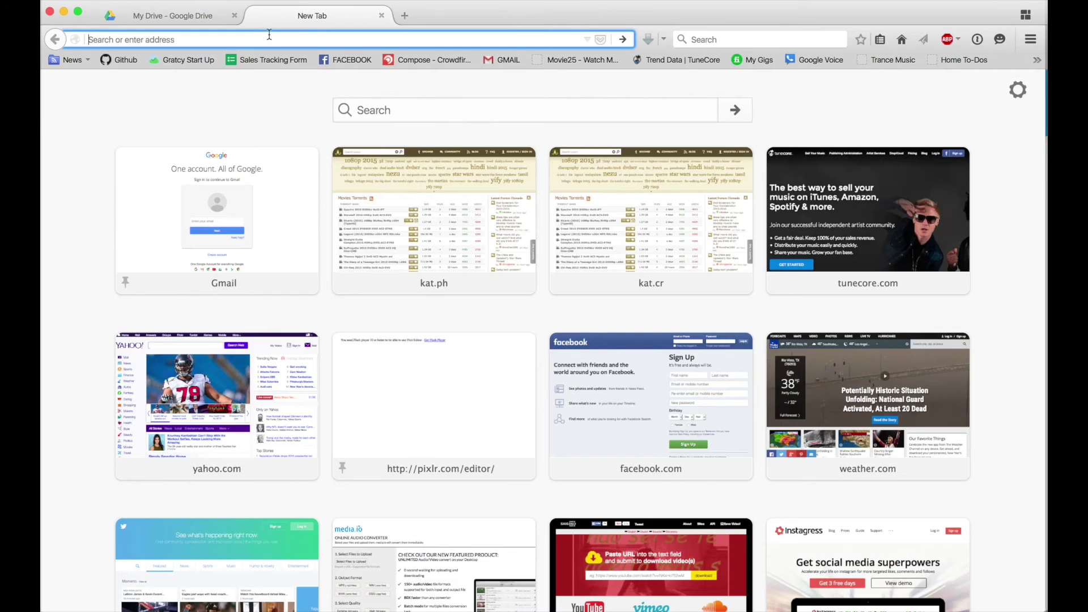
{"action": "type", "text": "gdu"}
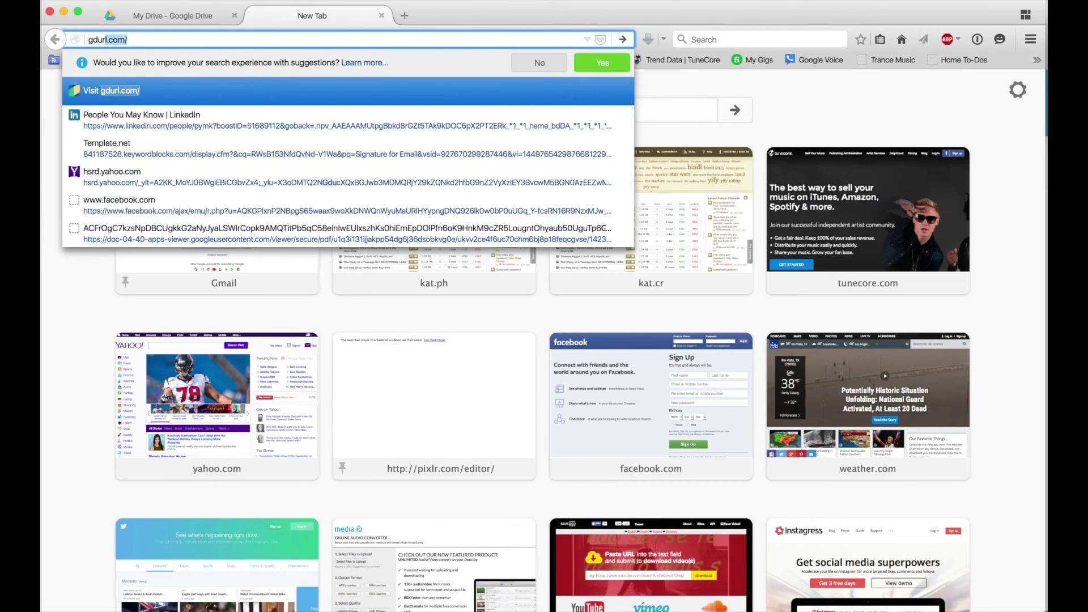
{"action": "type", "text": "rl"}
{"action": "key", "text": "Return"}
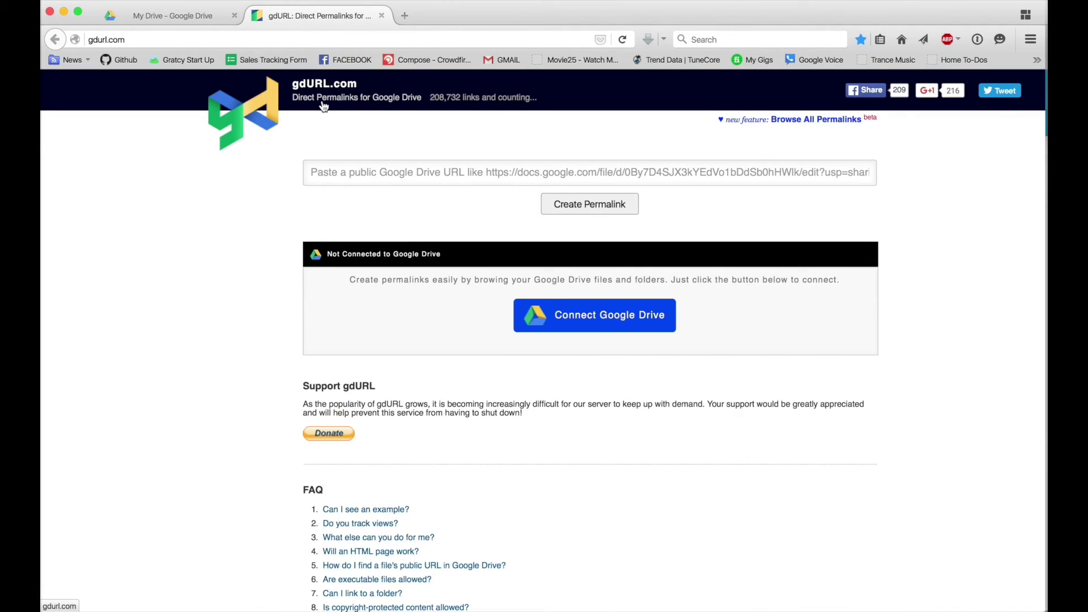
{"action": "left_click", "coordinate": [399, 175]}
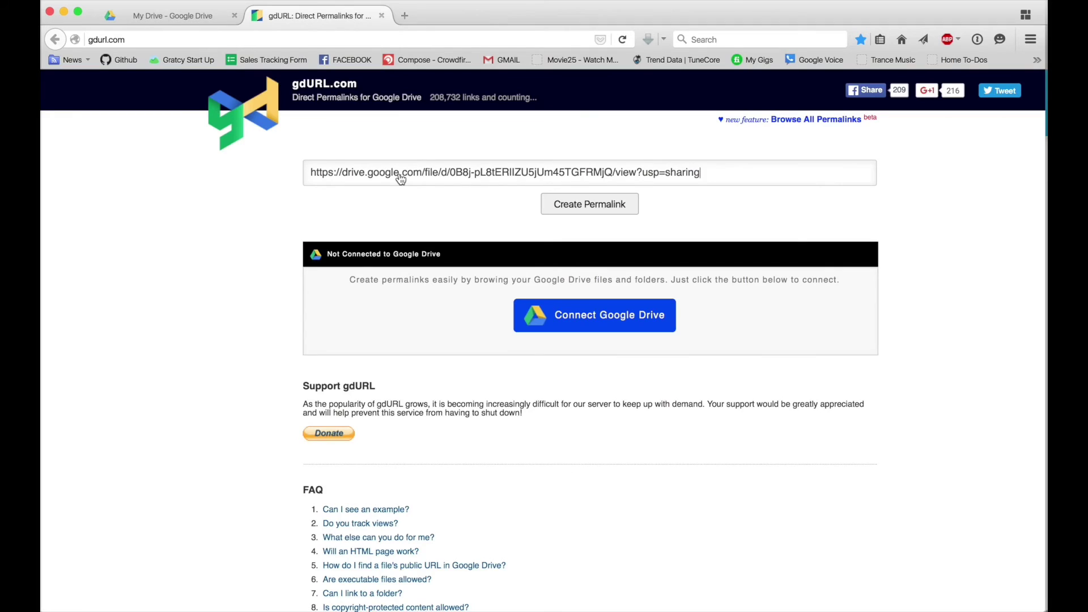
{"action": "left_click", "coordinate": [557, 215]}
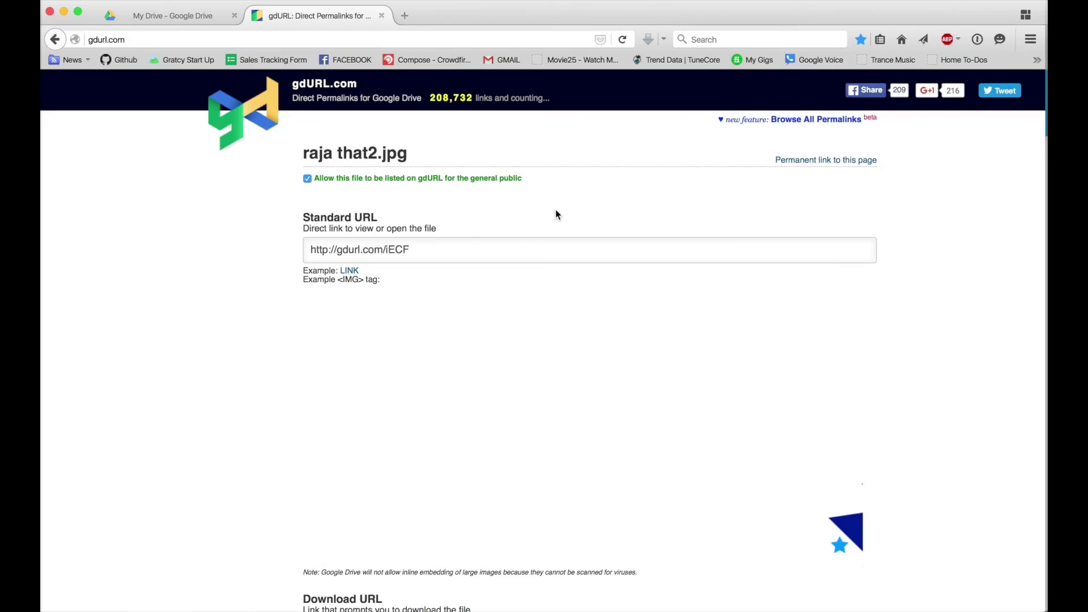
{"action": "left_click", "coordinate": [500, 252]}
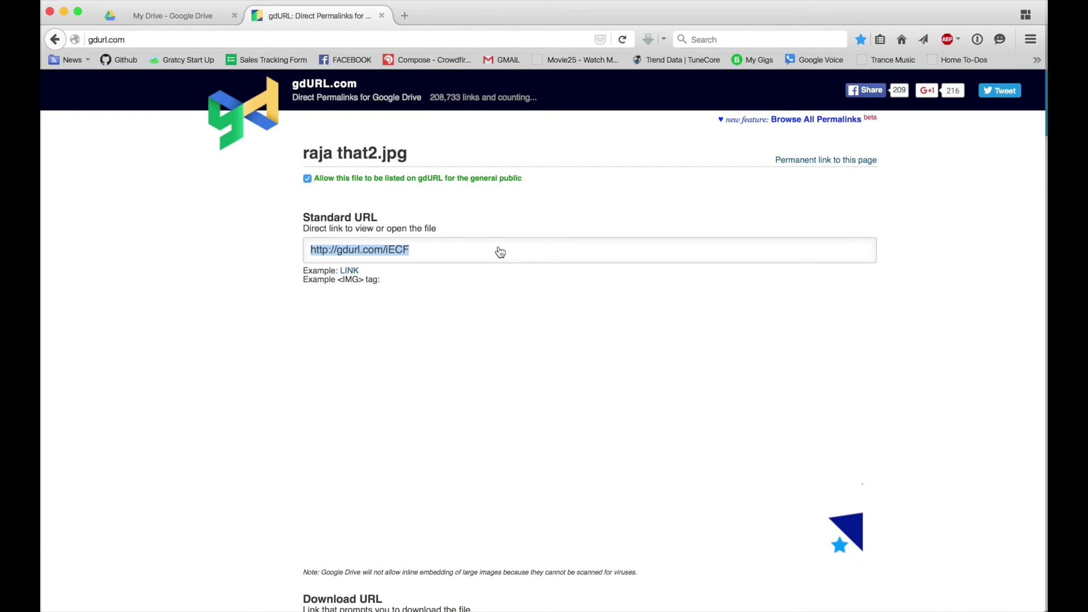
{"action": "left_click", "coordinate": [471, 252]}
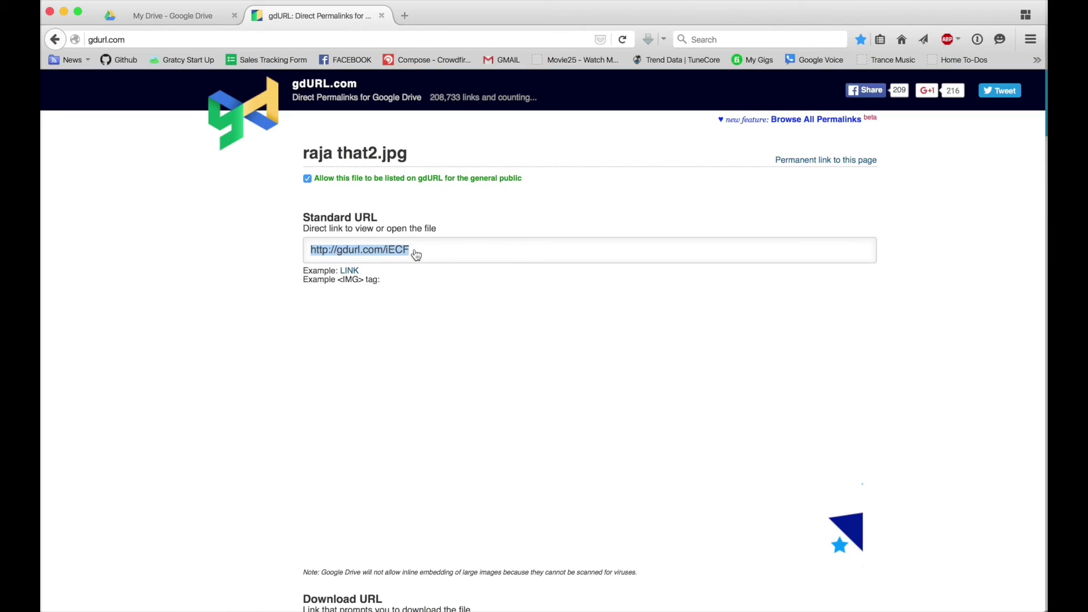